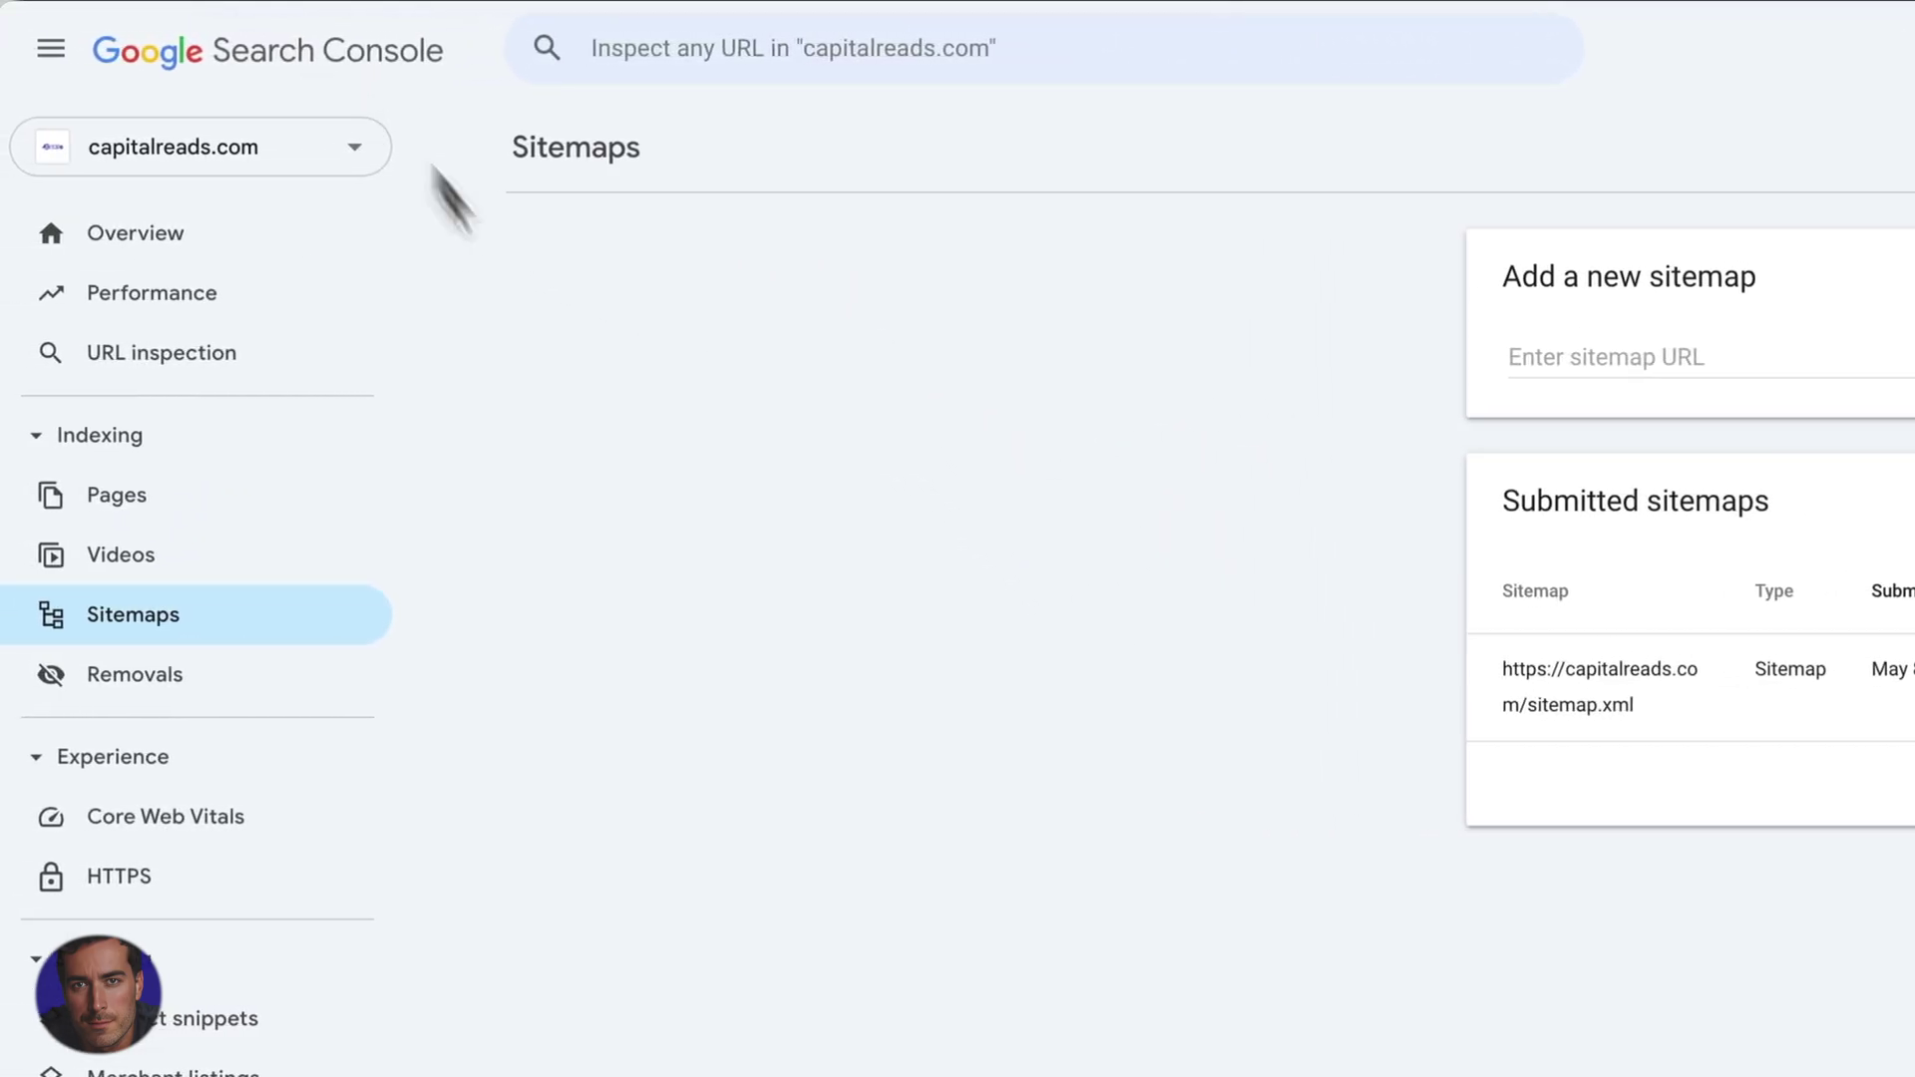
# Open the capitalreads.com sitemap's detail page and its options menu offering Remove sitemap
pyautogui.click(162, 249)
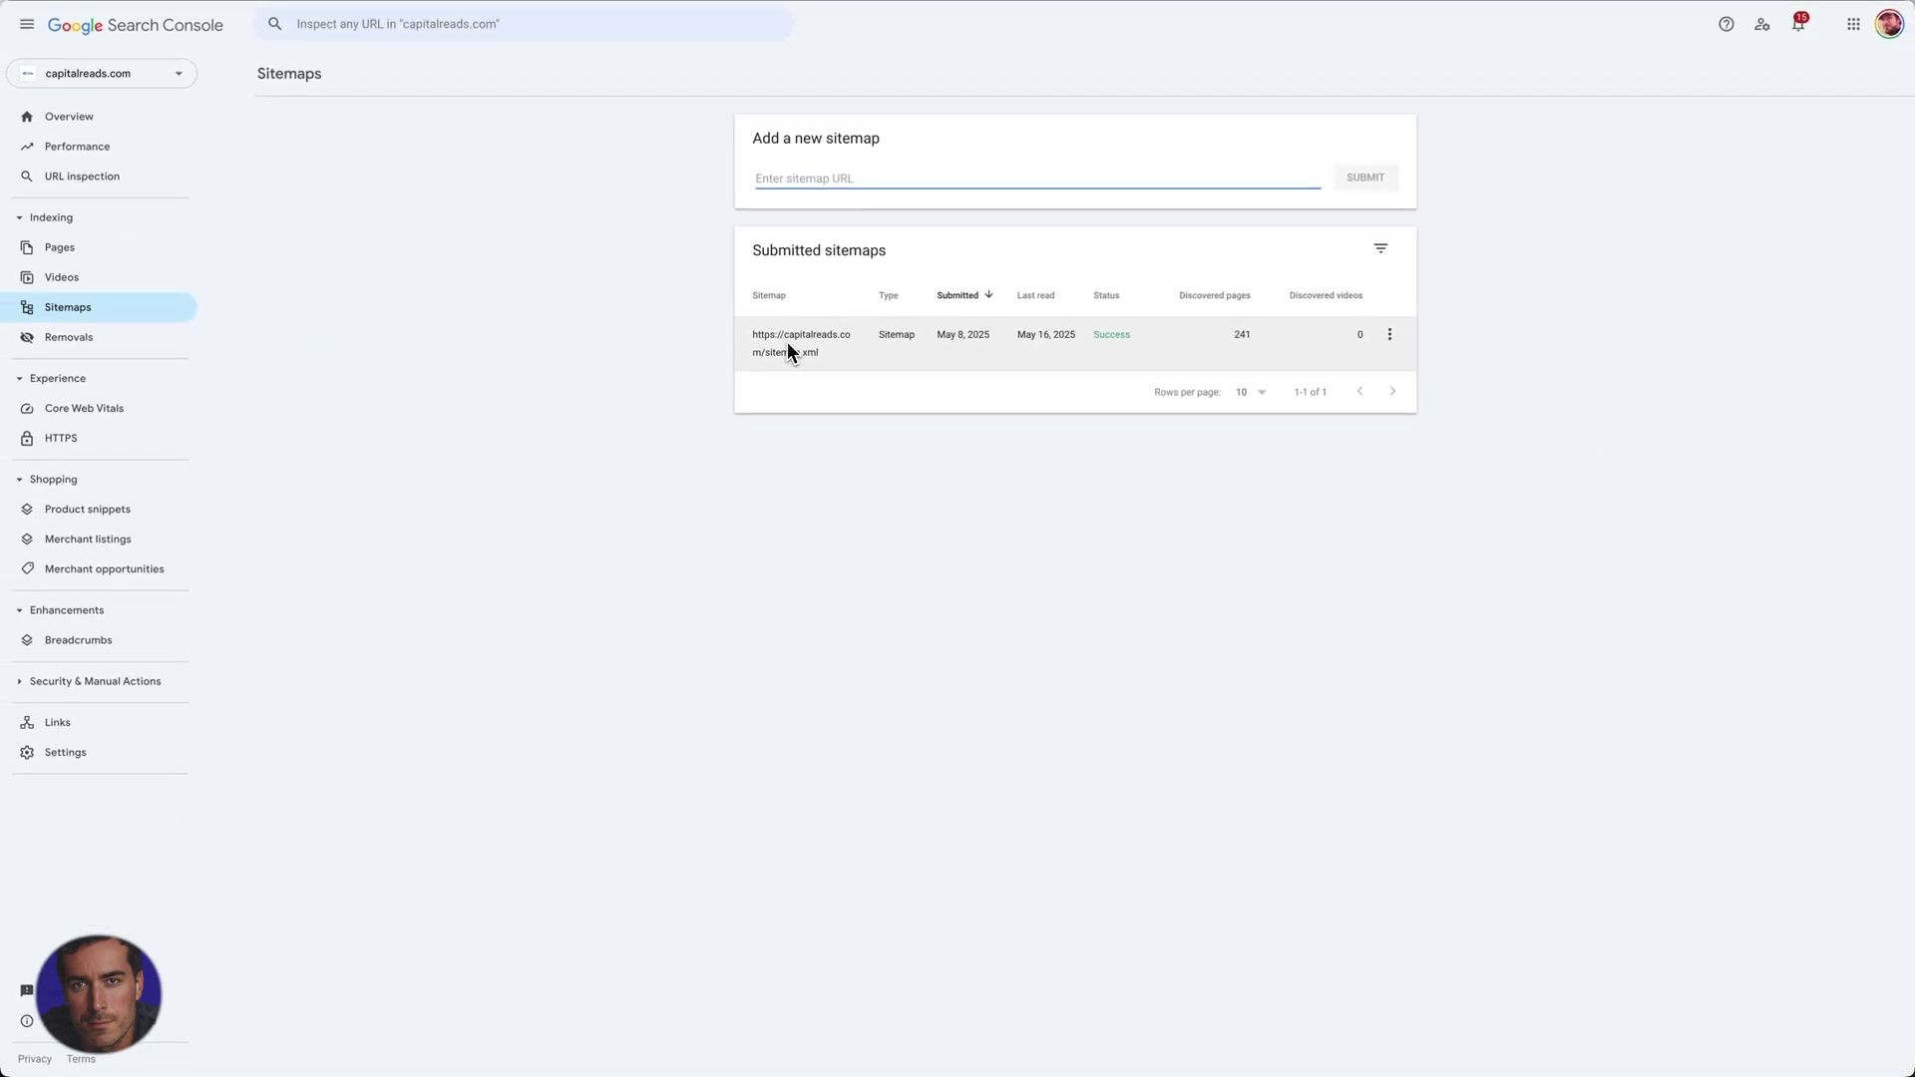
pyautogui.click(798, 176)
pyautogui.click(952, 483)
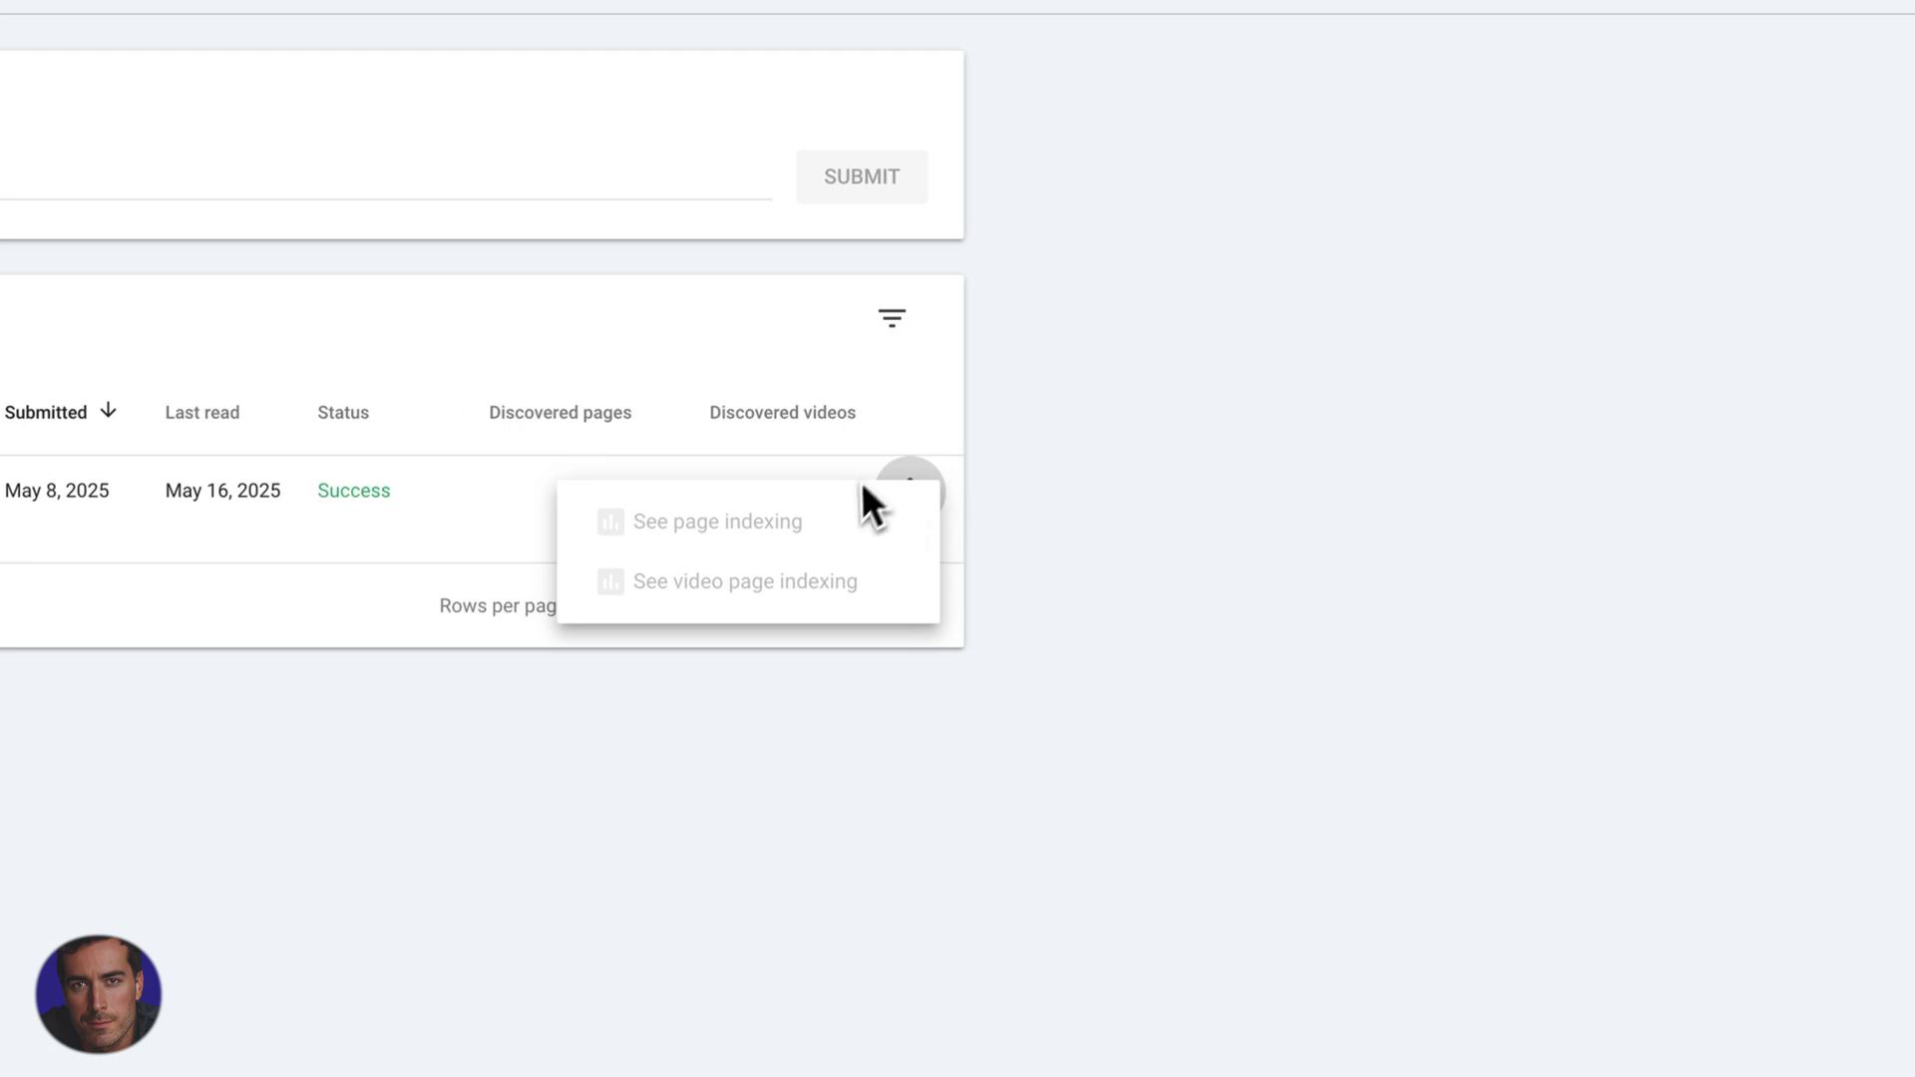
pyautogui.click(1134, 513)
pyautogui.click(909, 491)
pyautogui.click(1103, 617)
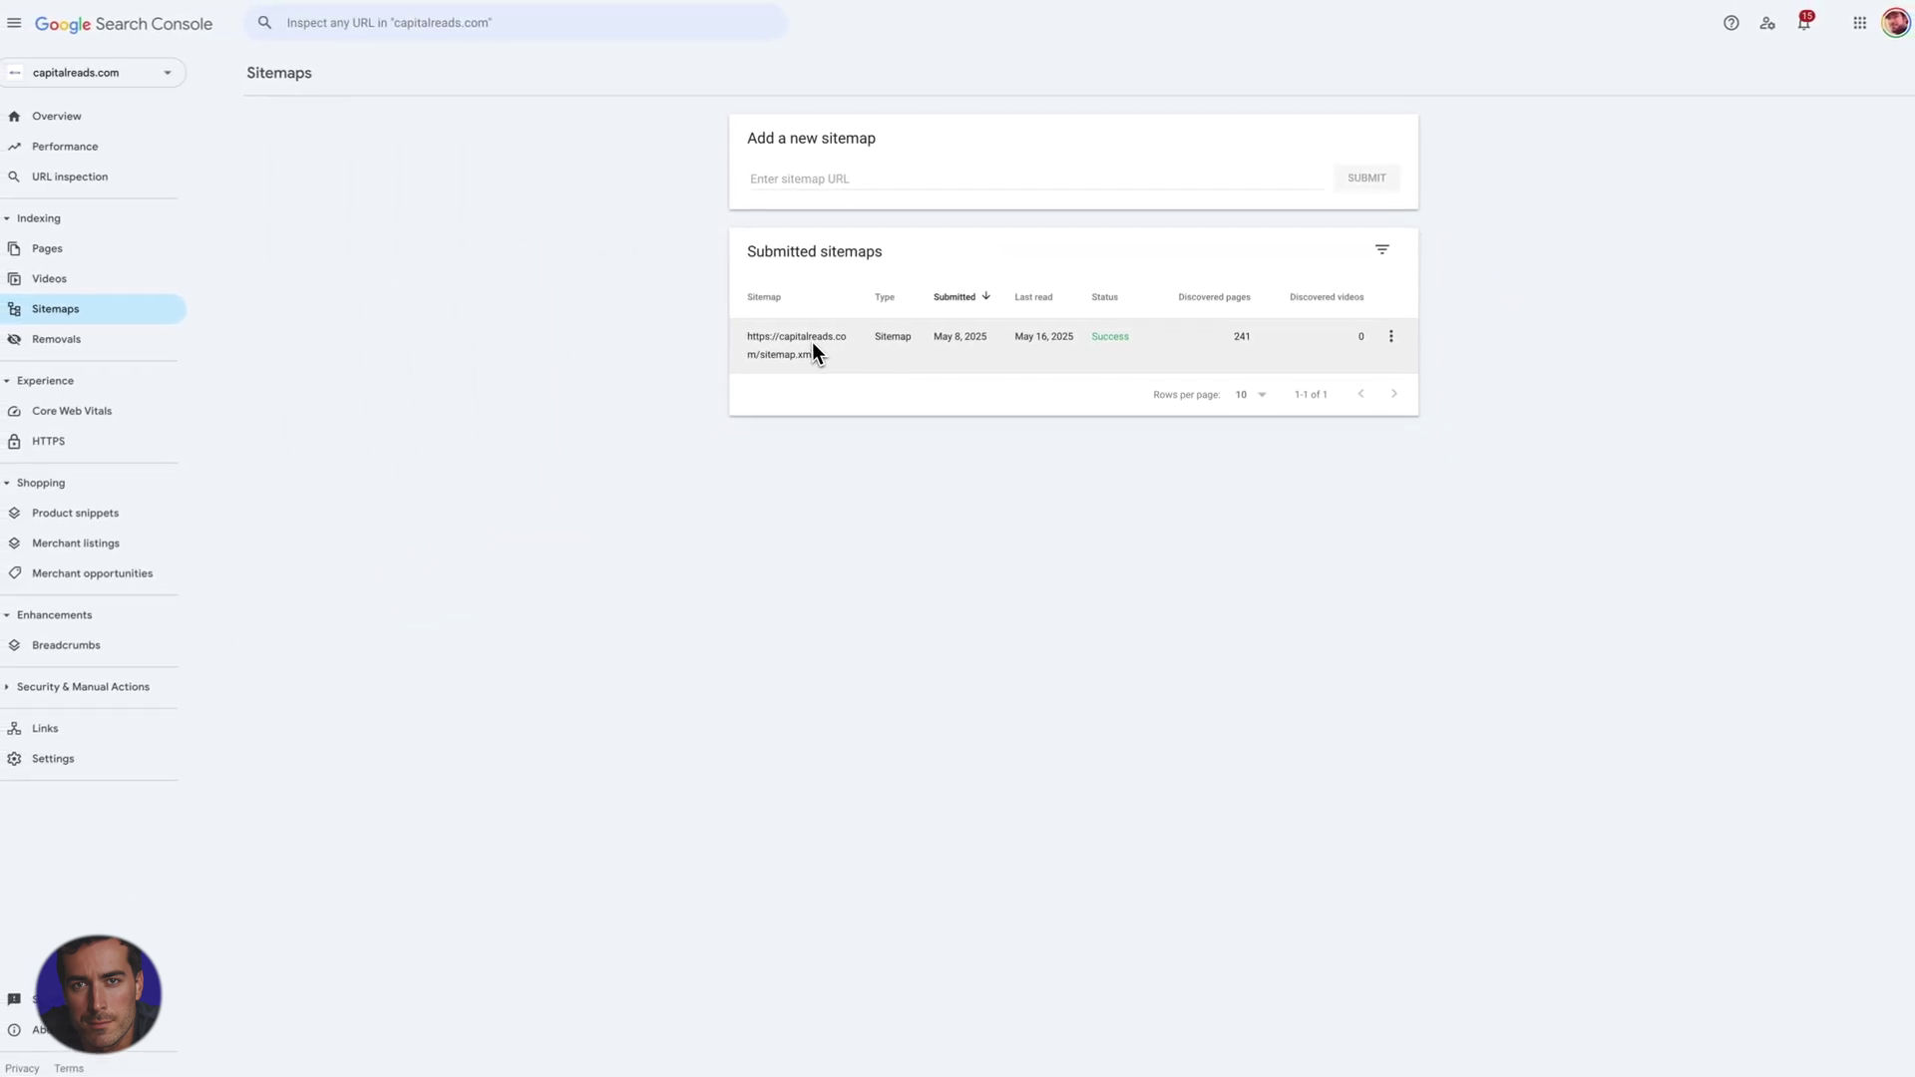
pyautogui.click(813, 343)
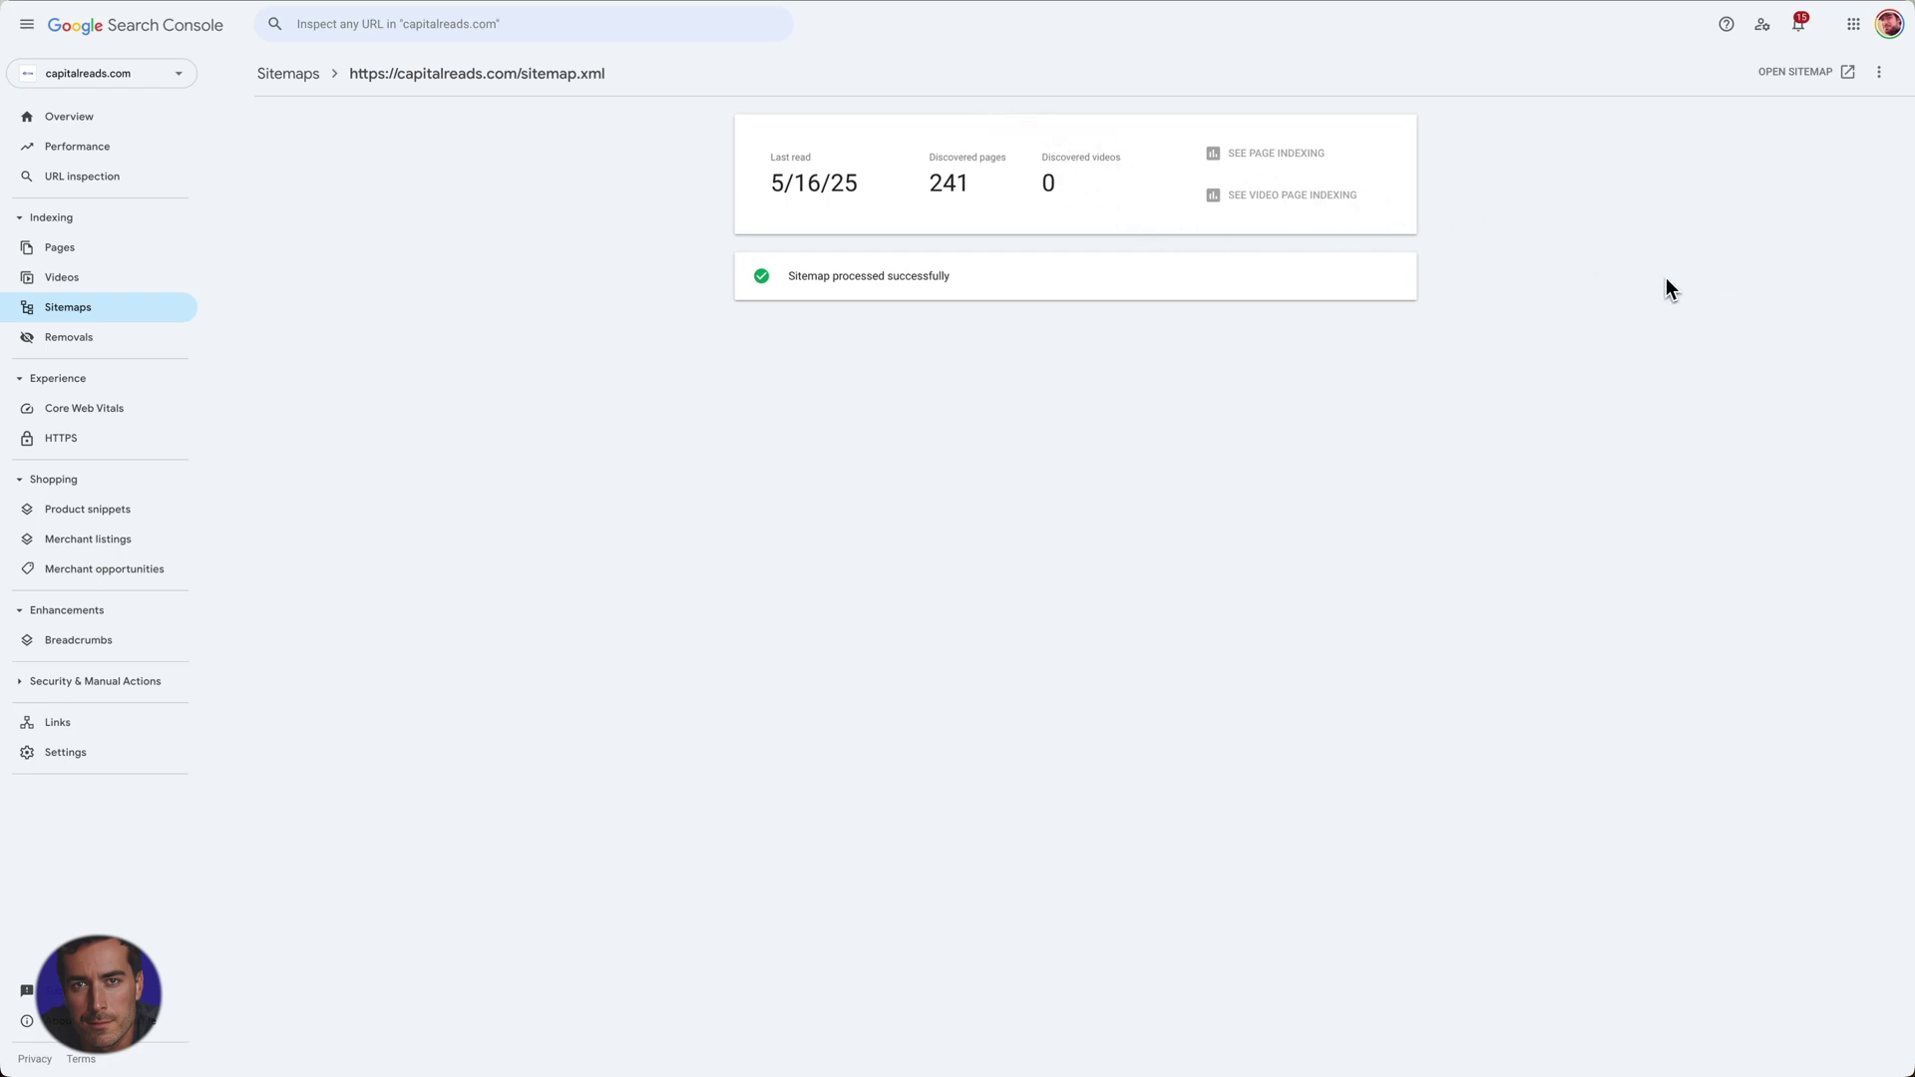
pyautogui.click(1882, 75)
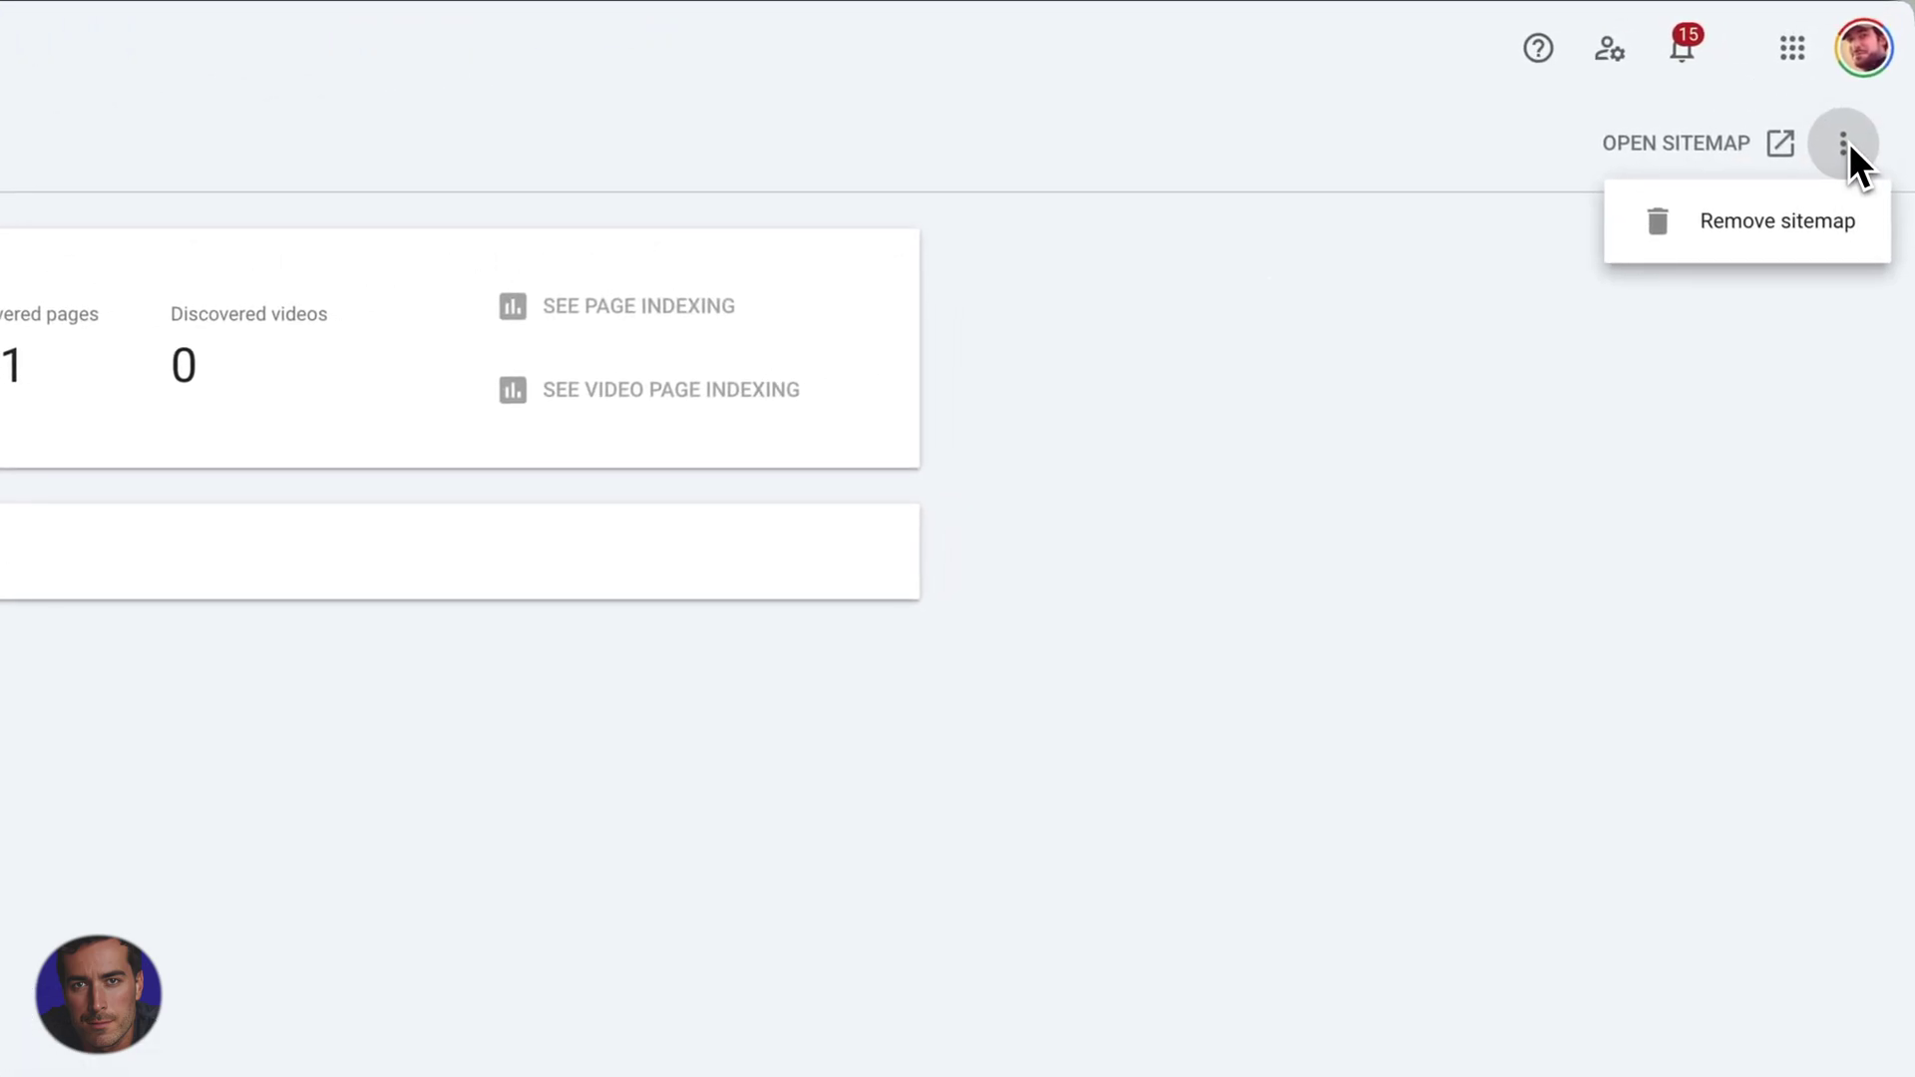
# Remove the capitalreads.com sitemap and confirm, leaving the Submitted sitemaps list at 0-0 of 0
pyautogui.click(1741, 226)
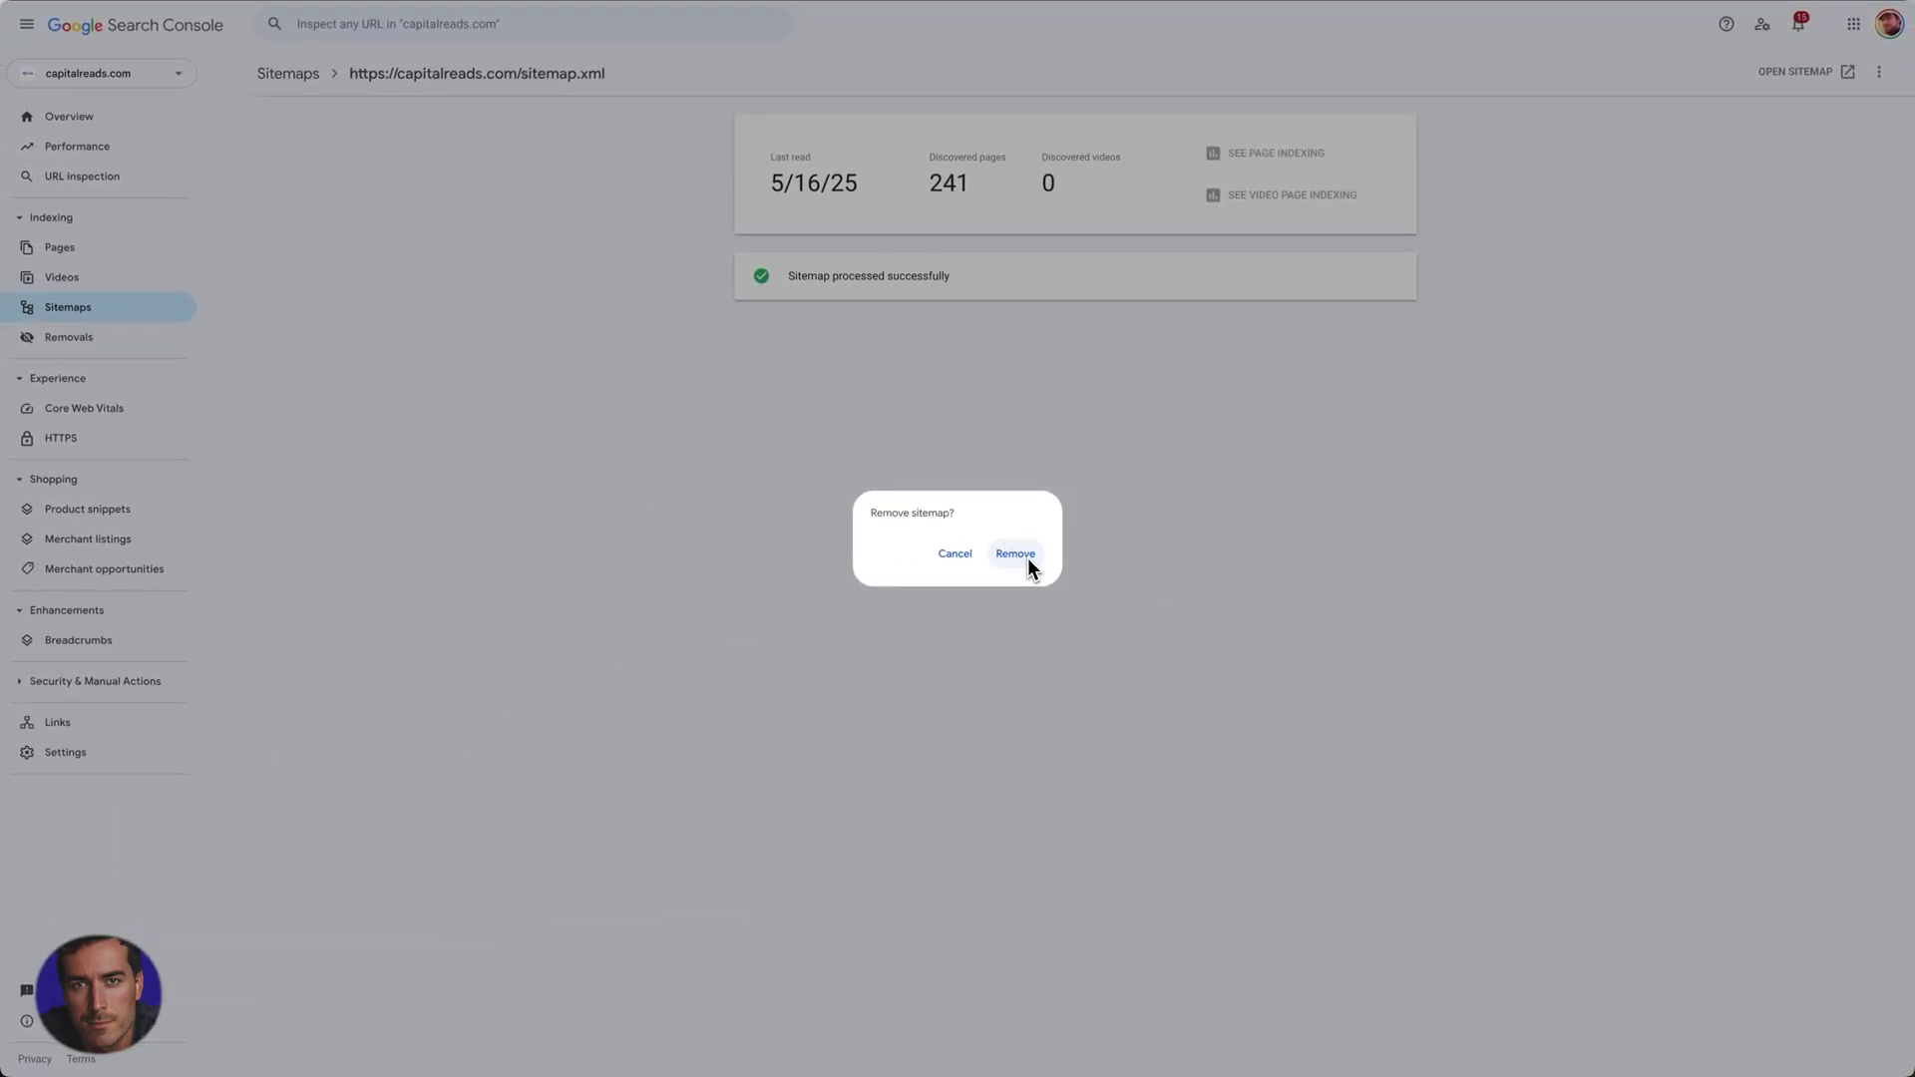
pyautogui.click(1019, 554)
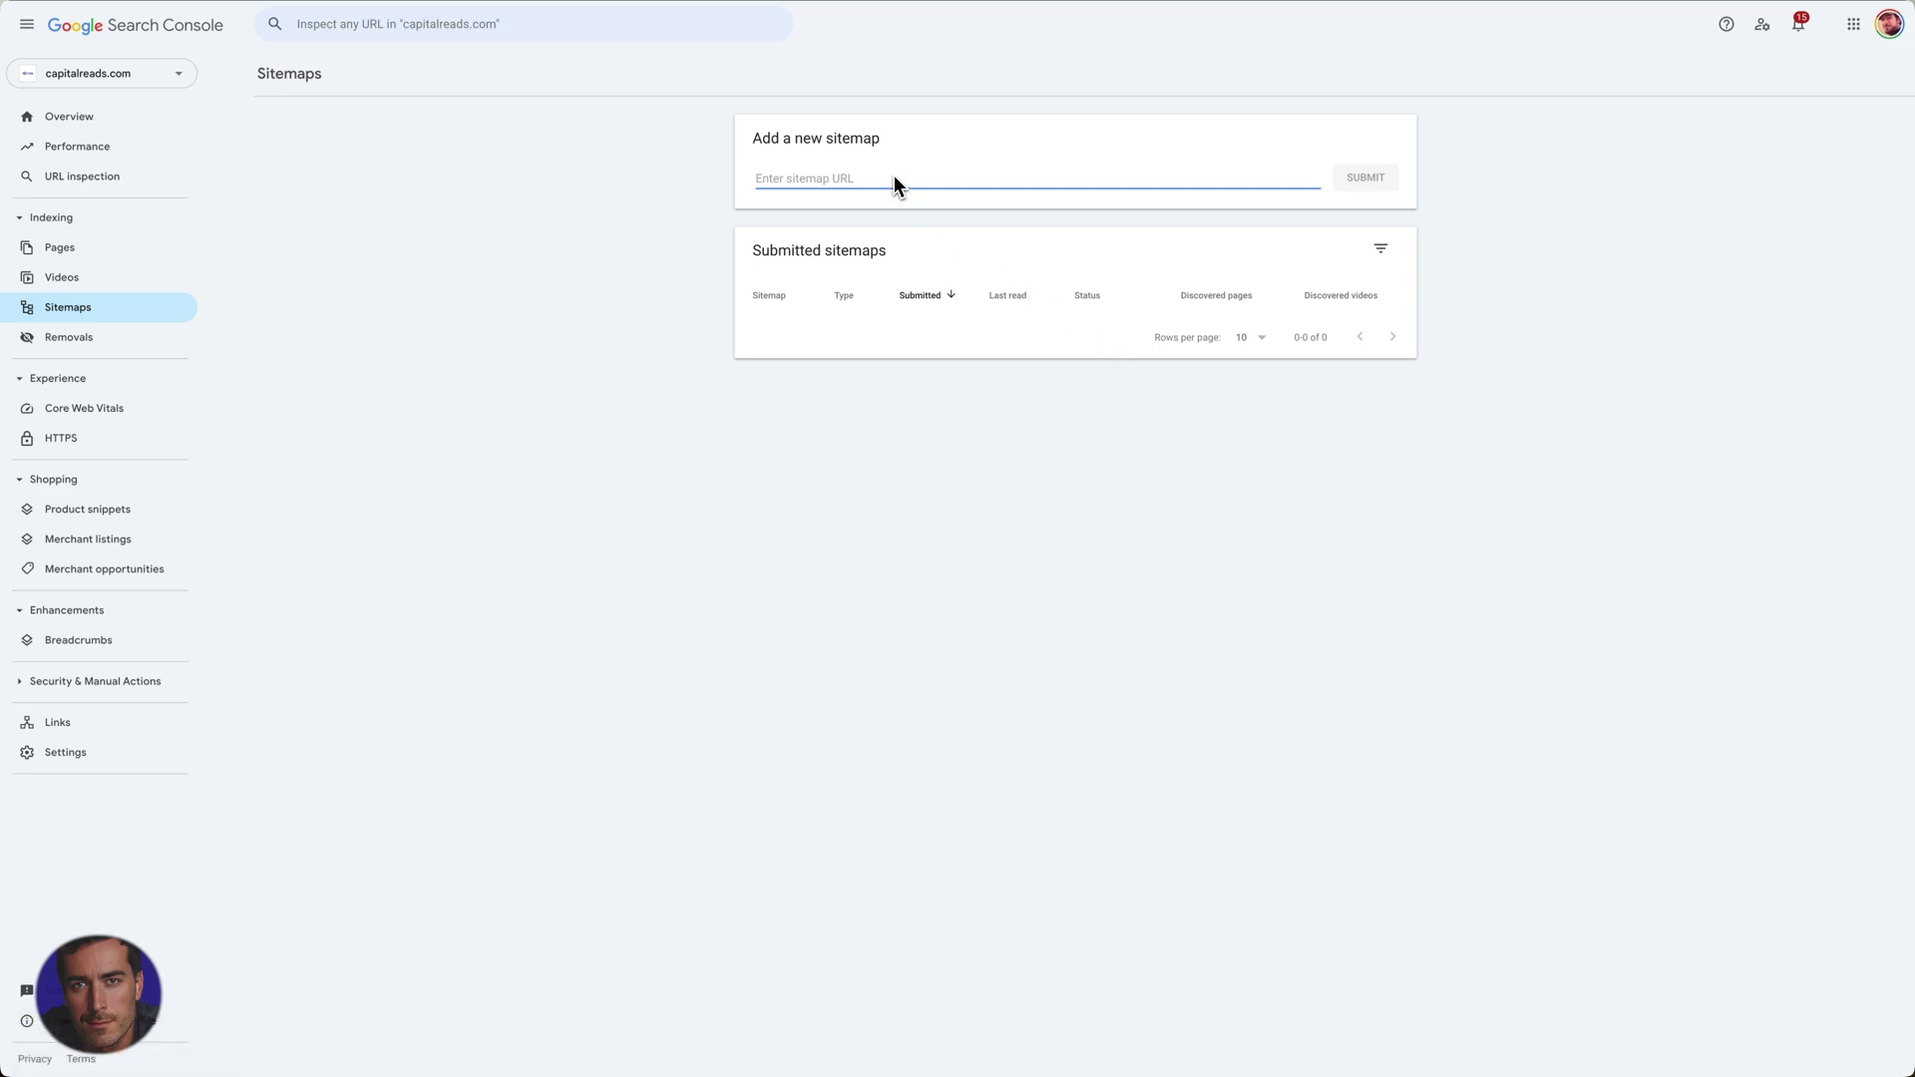
pyautogui.write('https://capitalreads.com/sitemap.xml')
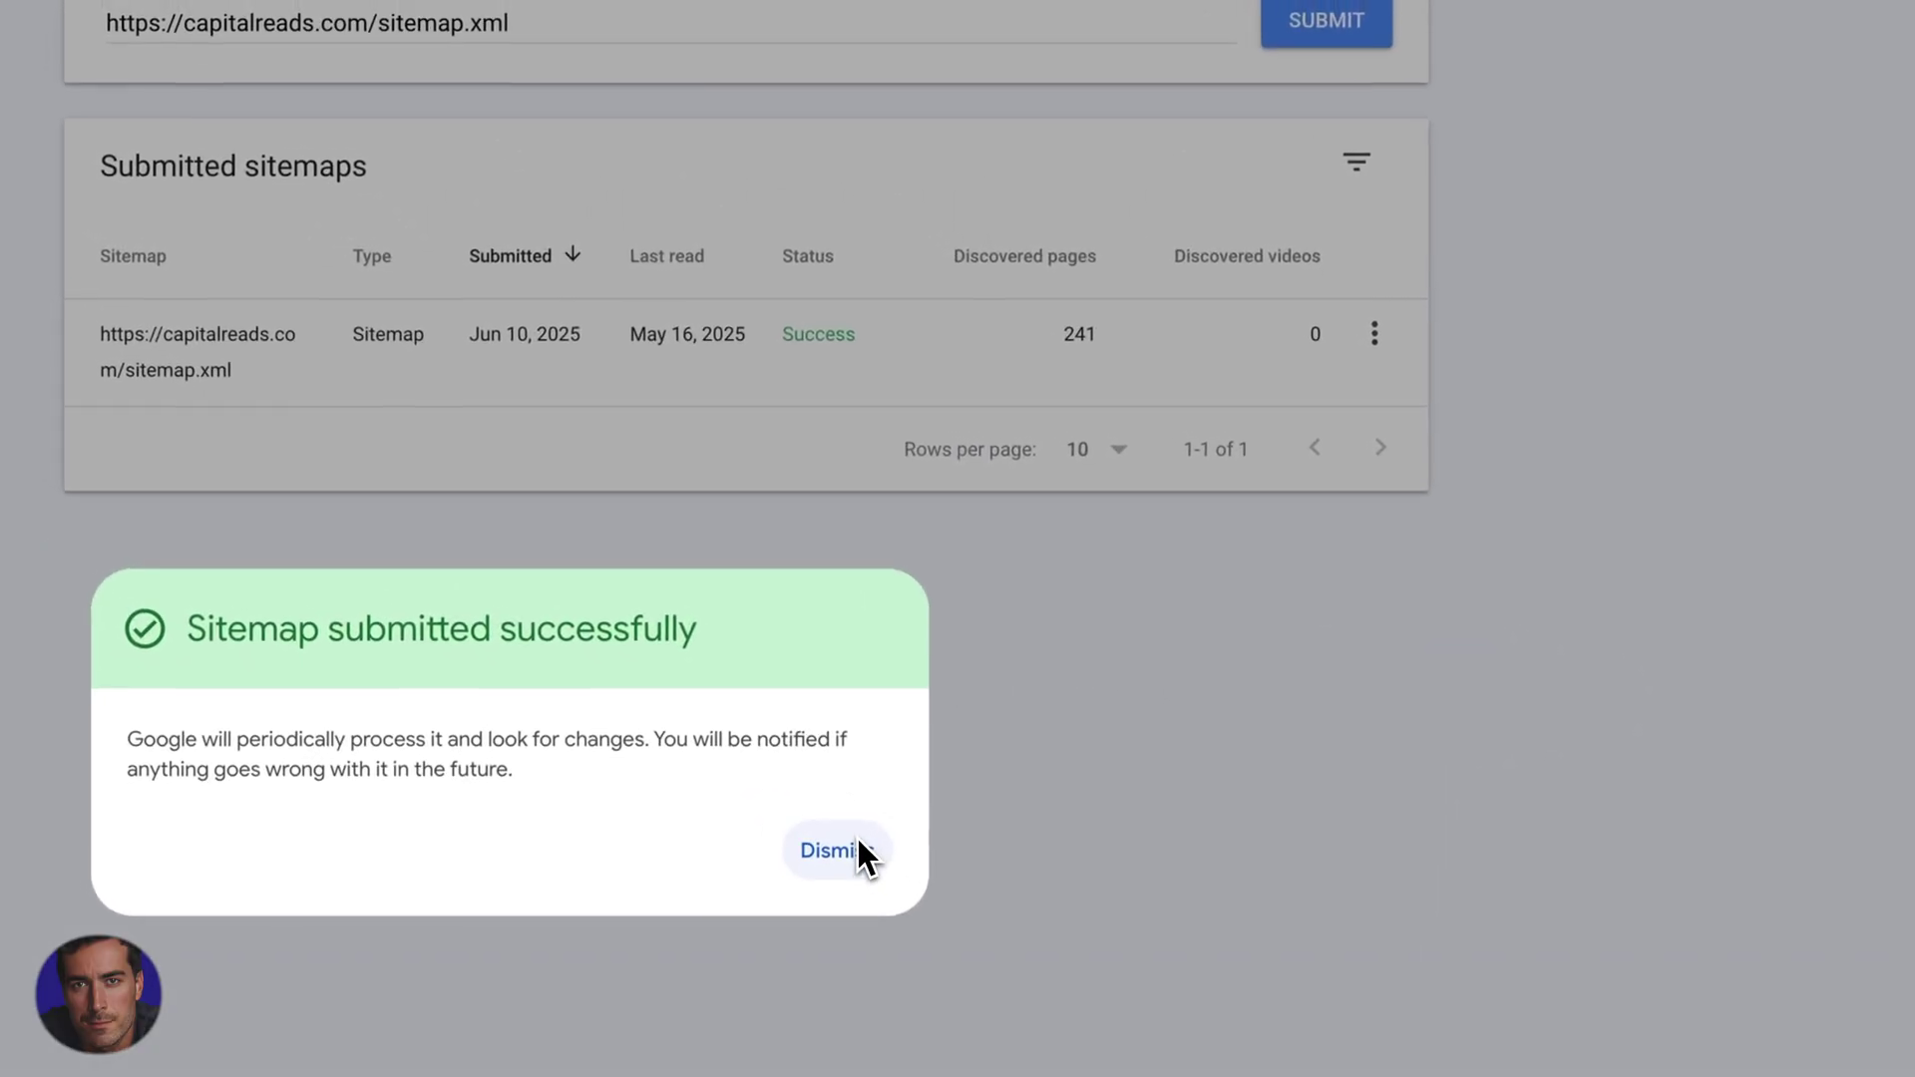
pyautogui.click(858, 850)
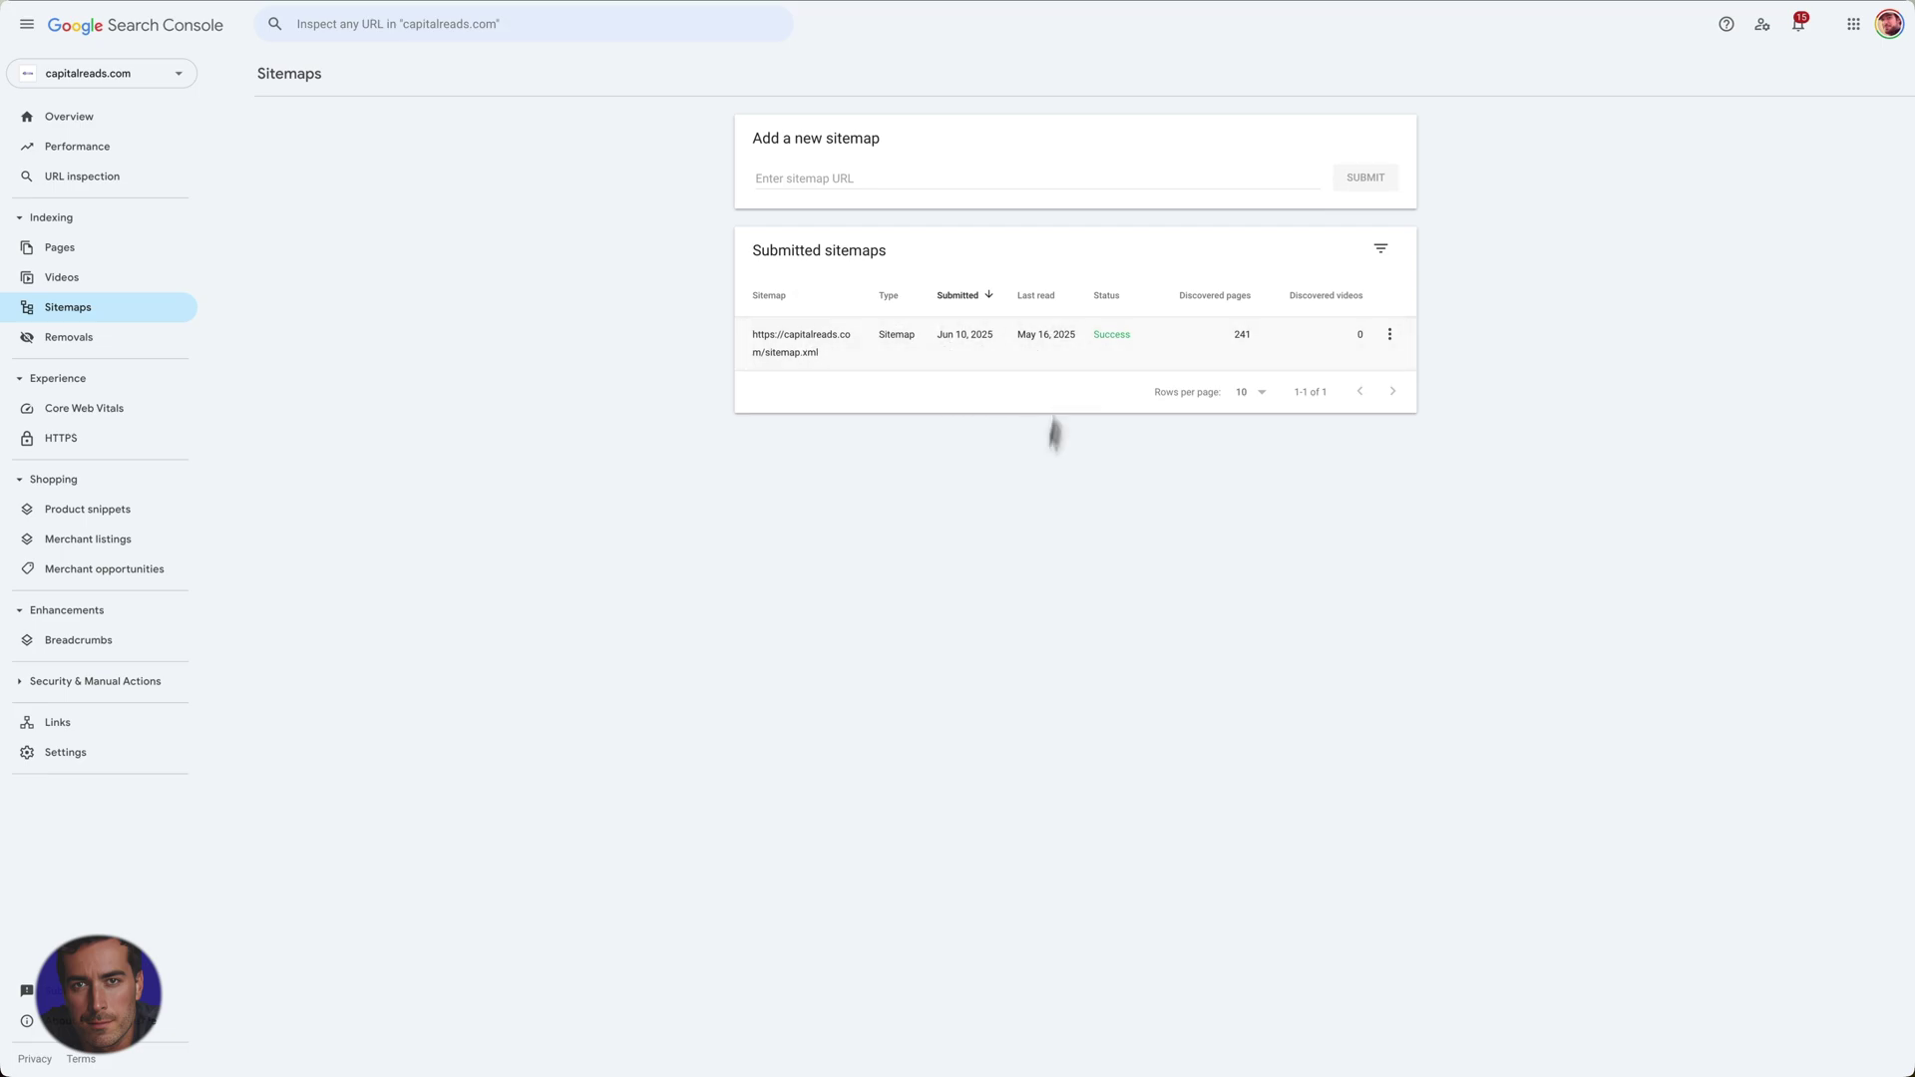
# View the resubmitted sitemap's details, then close its options menu without removing it
pyautogui.click(801, 345)
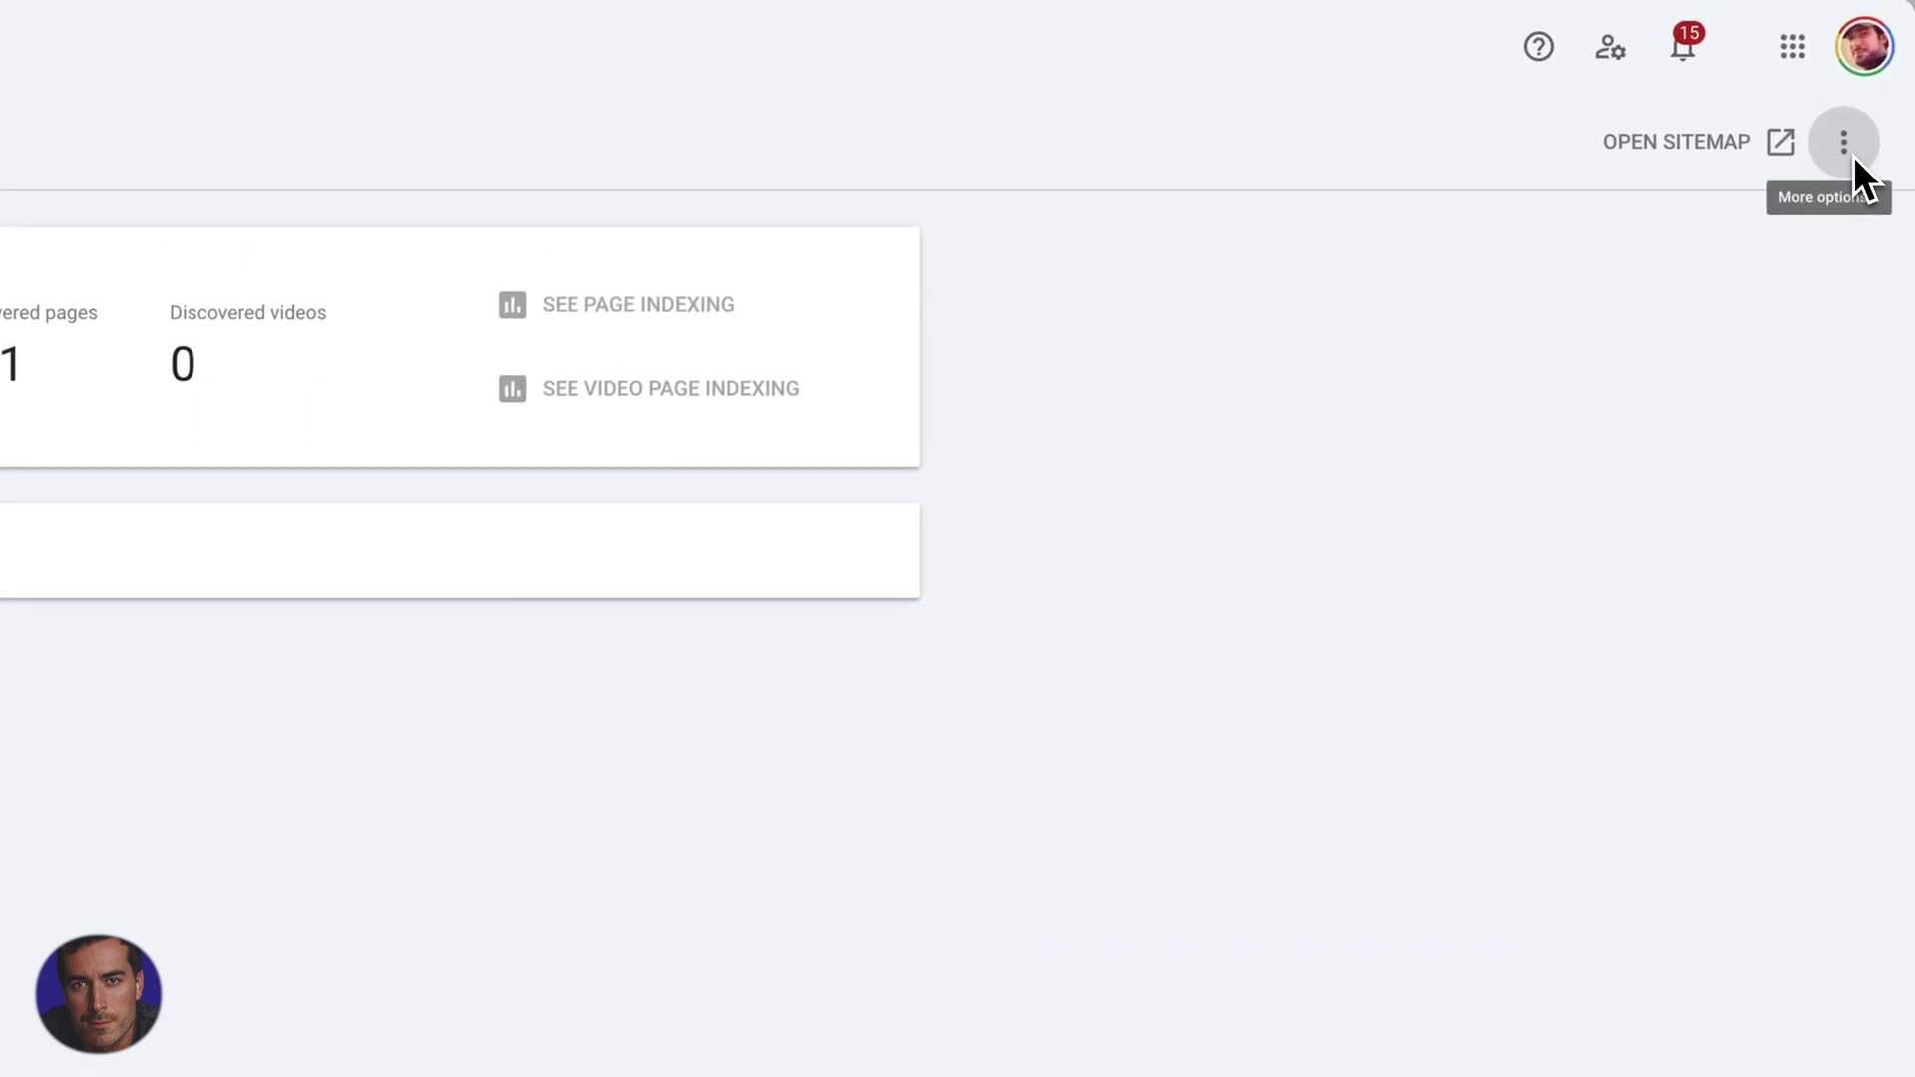
pyautogui.click(1844, 142)
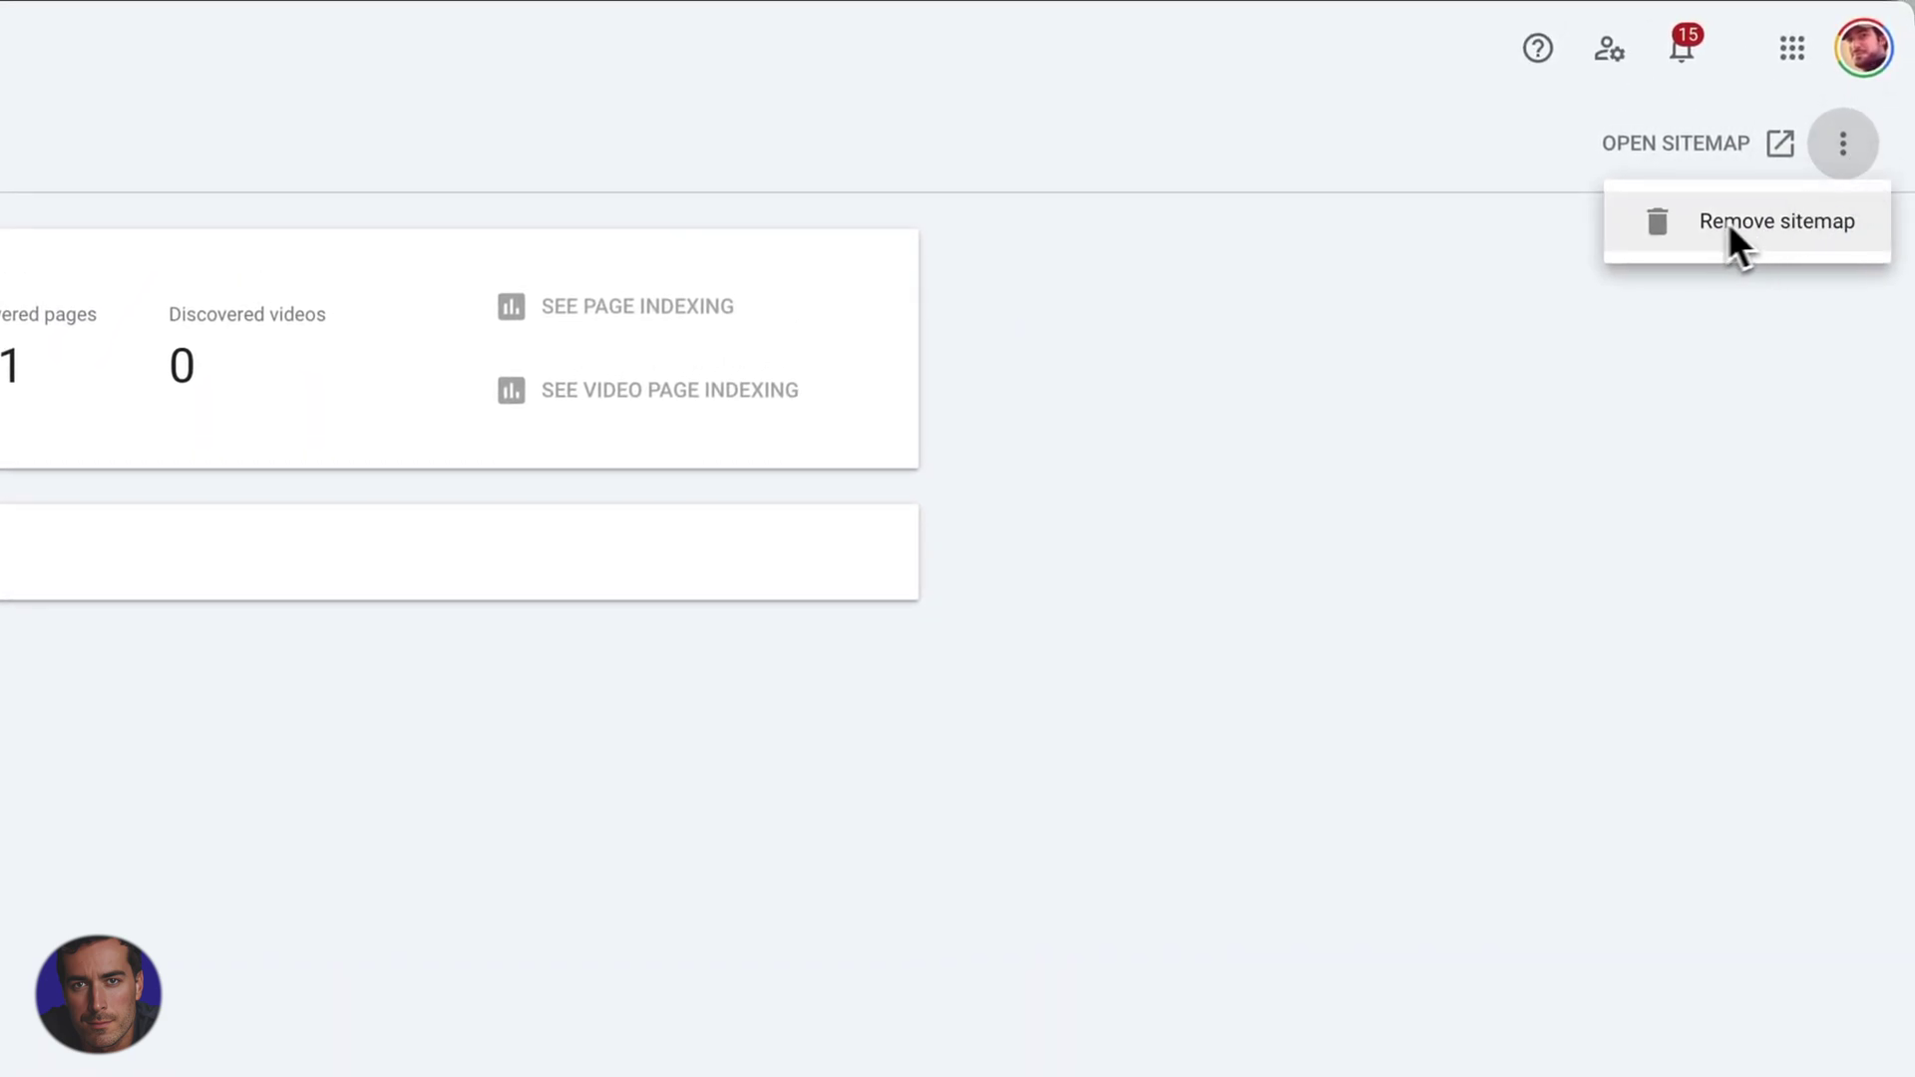
pyautogui.click(1399, 576)
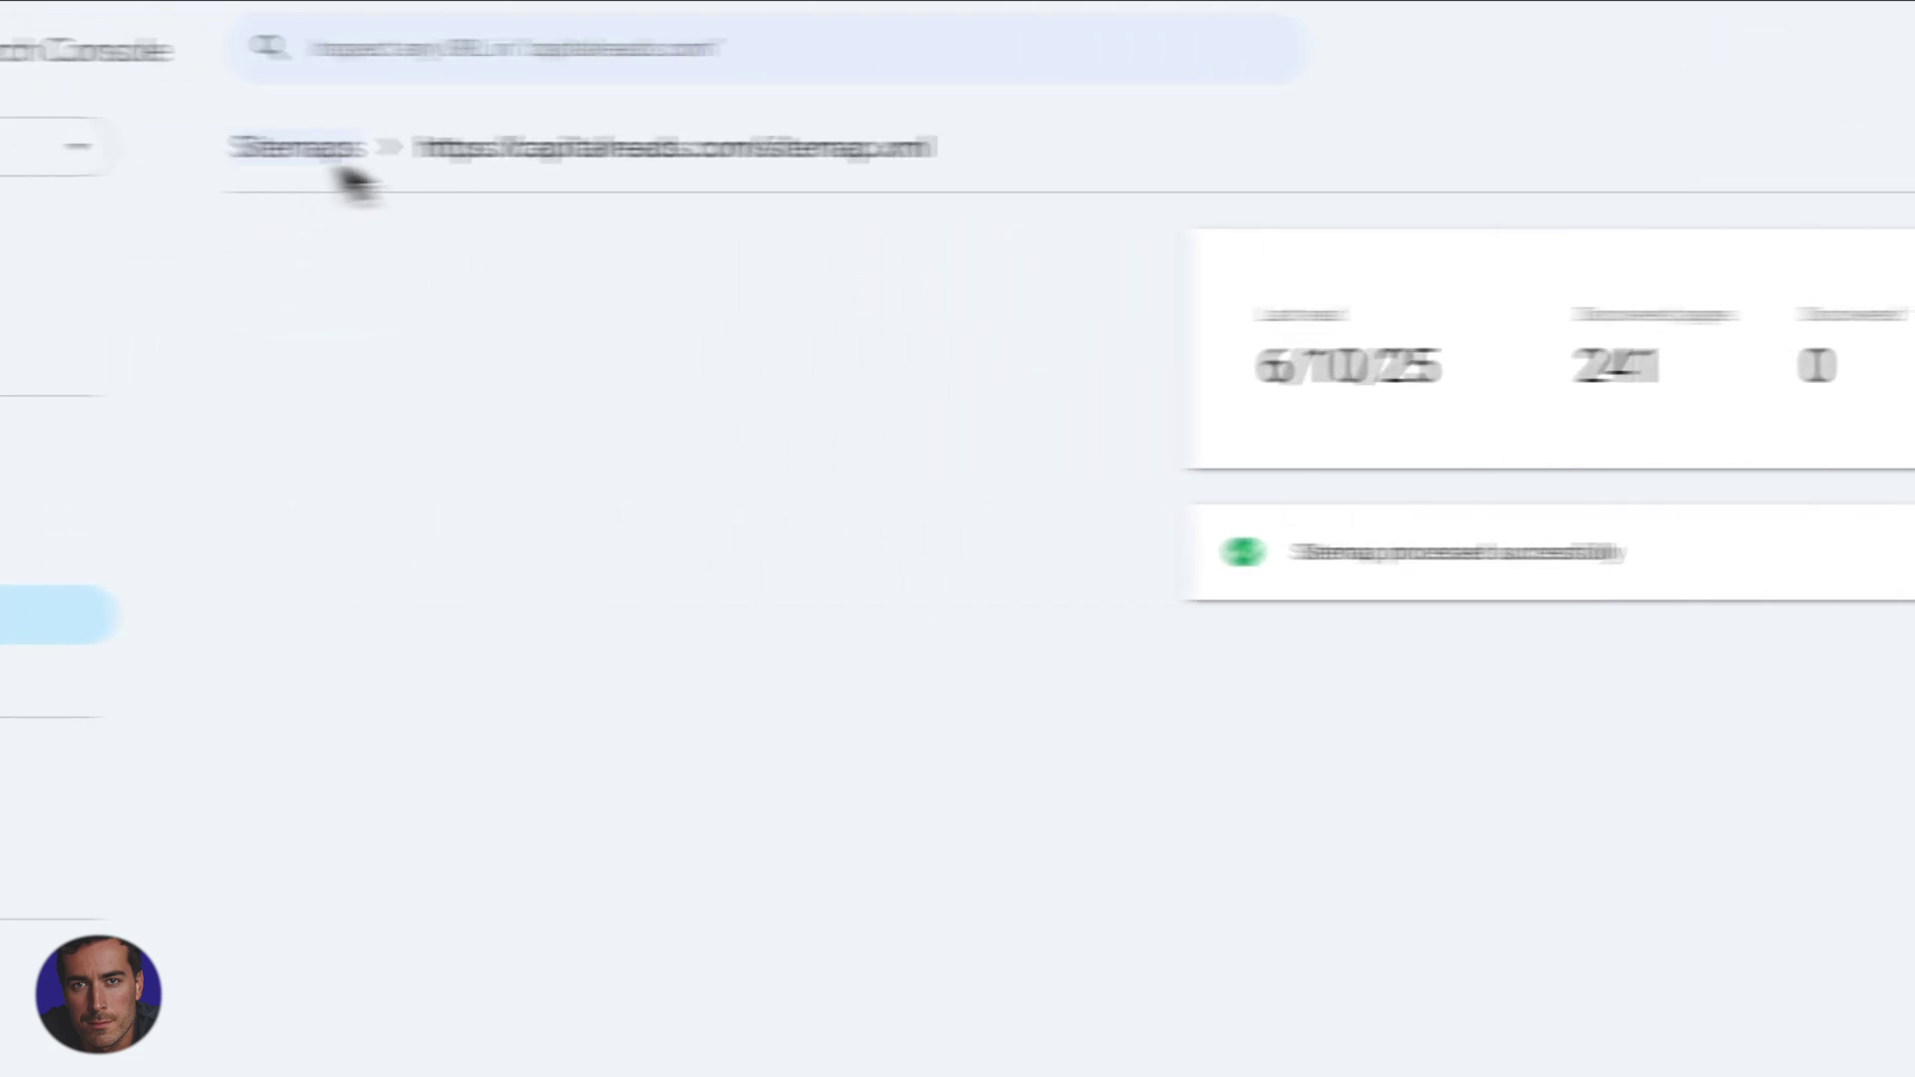
# Go back to the Sitemaps report showing capitalreads.com/sitemap.xml submitted Jun 10, 2025
pyautogui.click(300, 149)
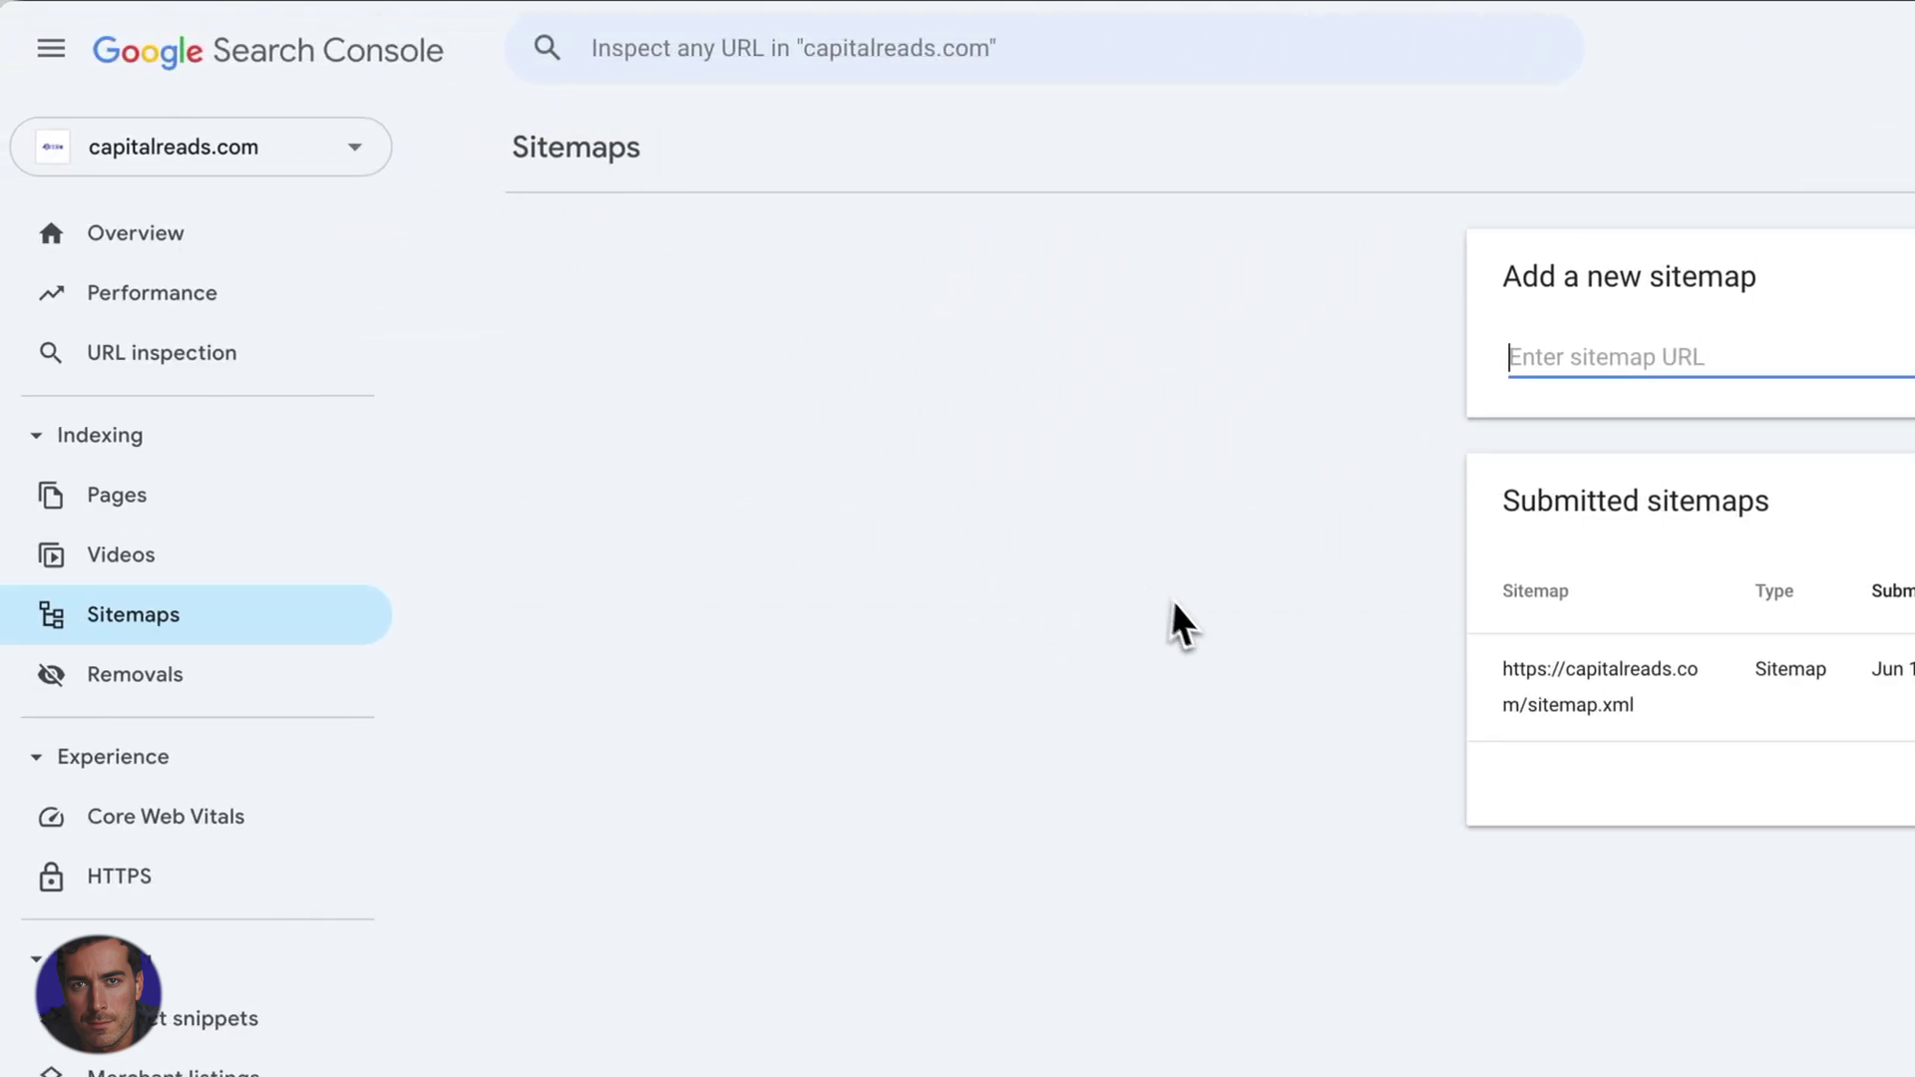